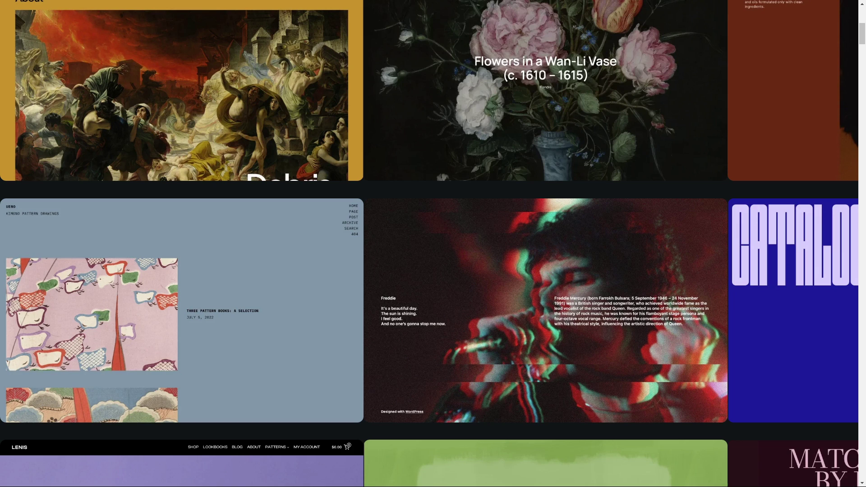
Jump from the theme gallery back to the top of the WordPress.com homepage
{"action": "key", "text": "Home"}
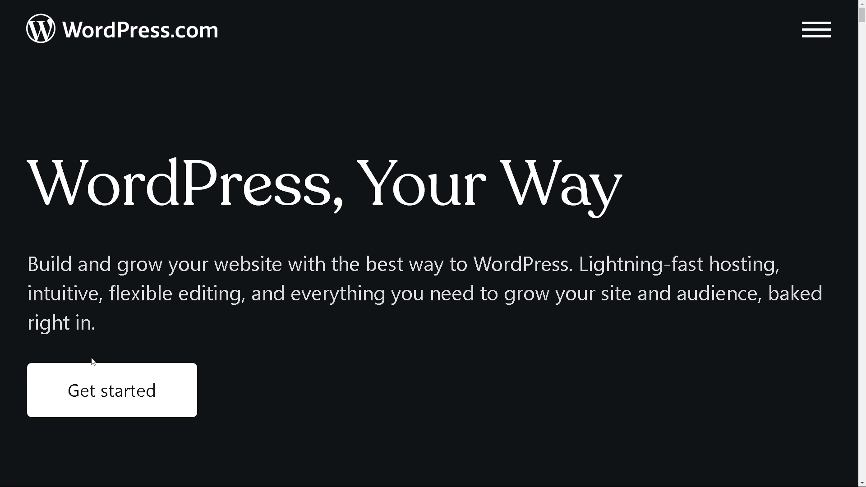
Begin entering WordPress.com from the homepage's Get started button
{"action": "left_click", "coordinate": [118, 393]}
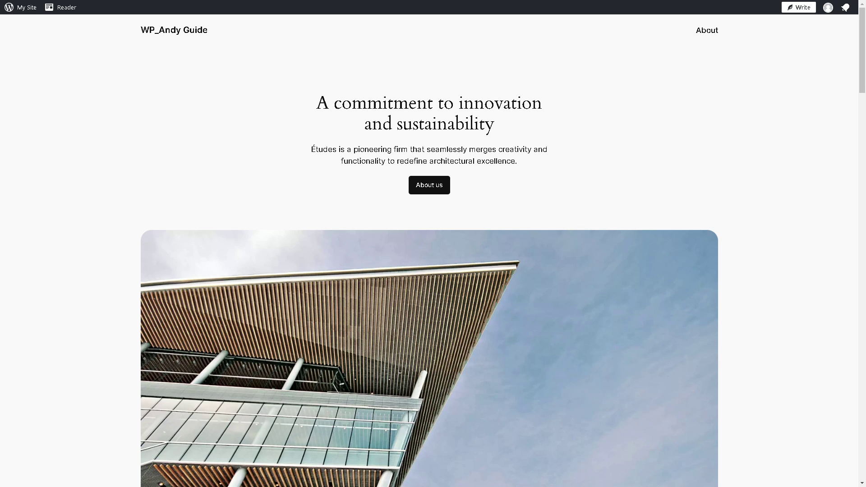
{"action": "scroll", "coordinate": [489, 233], "scroll_direction": "down", "scroll_amount": 2}
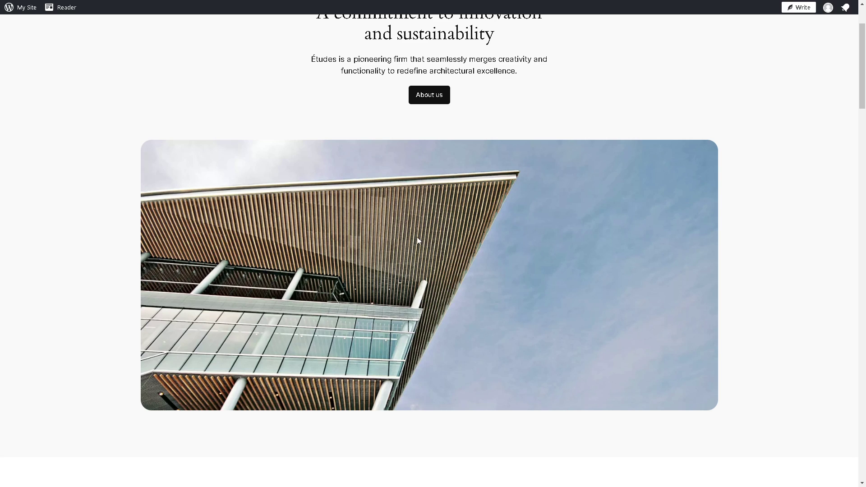
{"action": "scroll", "coordinate": [417, 236], "scroll_direction": "down", "scroll_amount": 1}
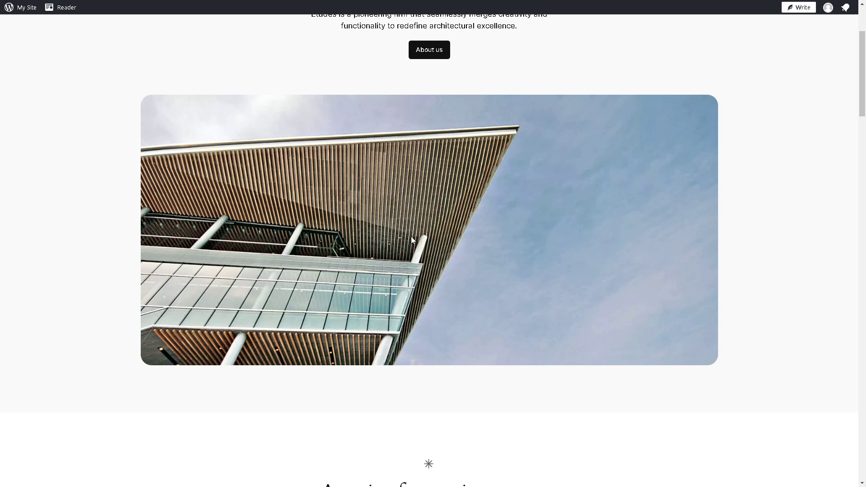
{"action": "scroll", "coordinate": [376, 251], "scroll_direction": "down", "scroll_amount": 3}
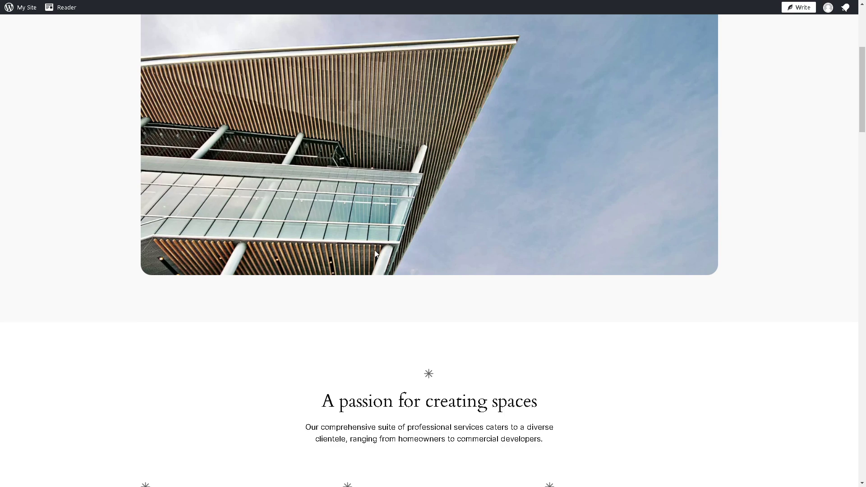
{"action": "scroll", "coordinate": [375, 251], "scroll_direction": "down", "scroll_amount": 6}
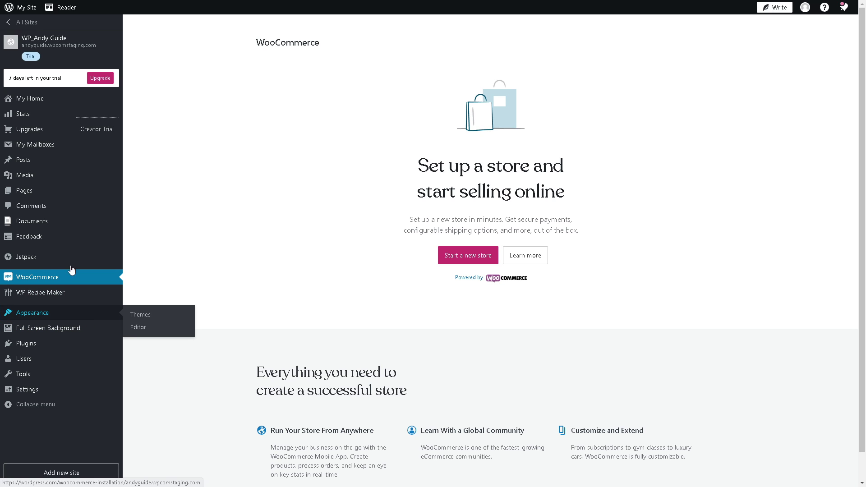
{"action": "mouse_move", "coordinate": [33, 313]}
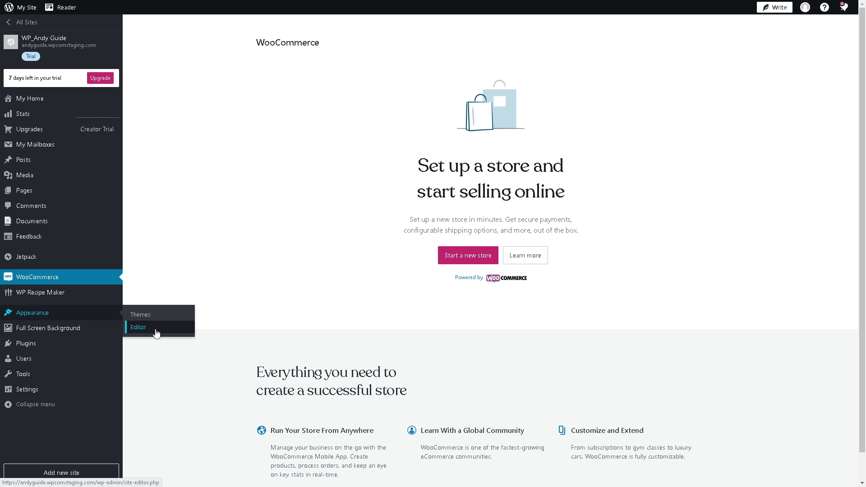
Go to Appearance > Themes from the site dashboard sidebar
{"action": "left_click", "coordinate": [156, 315]}
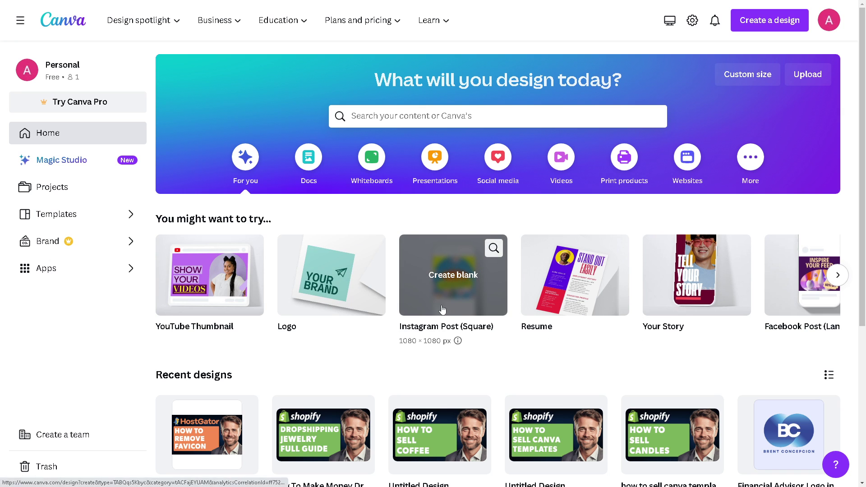
Use Create blank on the YouTube Thumbnail card on Canva's home page
{"action": "left_click", "coordinate": [838, 276]}
{"action": "mouse_move", "coordinate": [210, 275]}
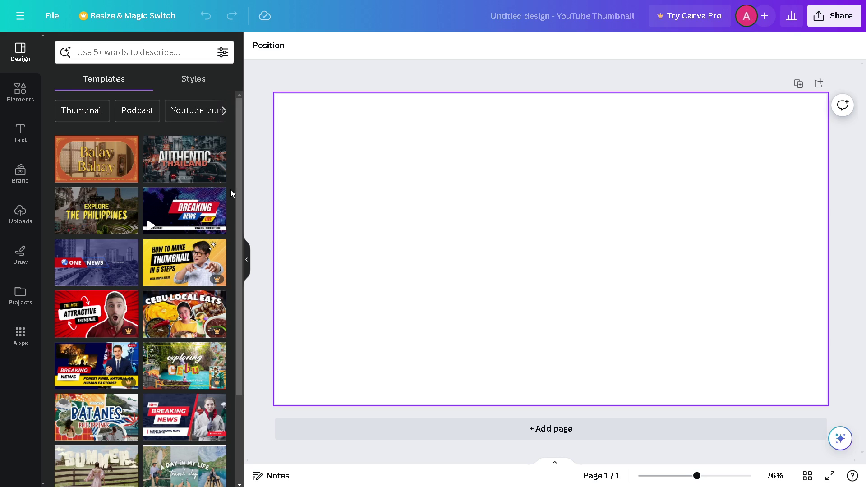
Add the uploaded WordPress background-image graphic and stretch its corners to fill the thumbnail page
{"action": "left_click", "coordinate": [248, 261]}
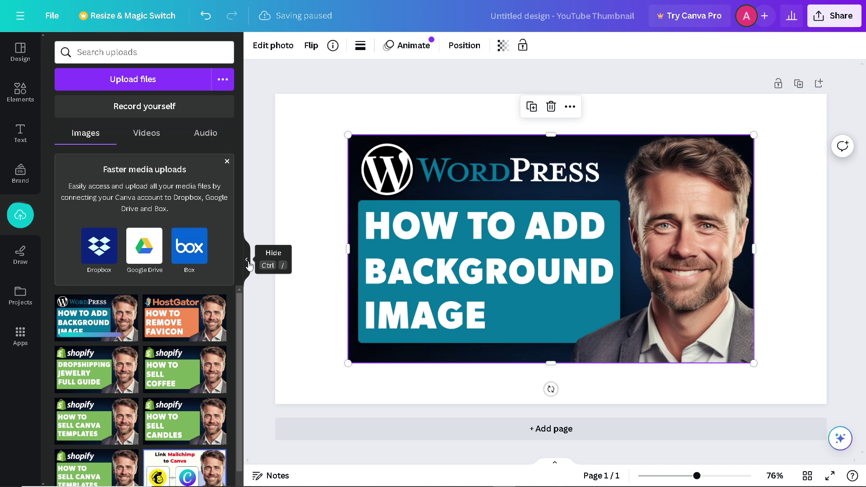
{"action": "left_click", "coordinate": [248, 254]}
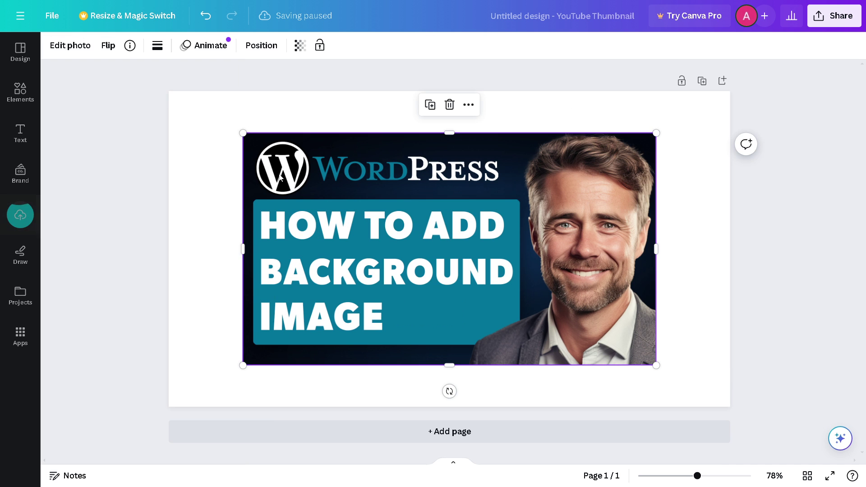
{"action": "left_click_drag", "start_coordinate": [243, 134], "coordinate": [169, 92]}
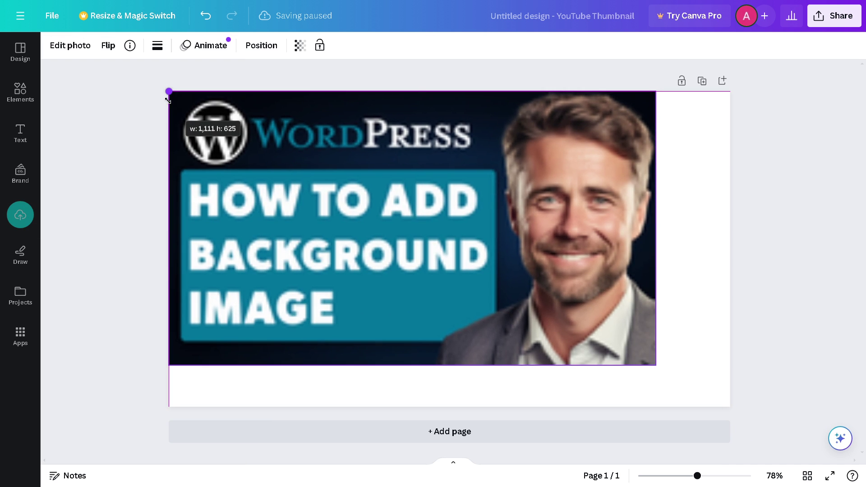
{"action": "left_click_drag", "start_coordinate": [656, 365], "coordinate": [730, 407]}
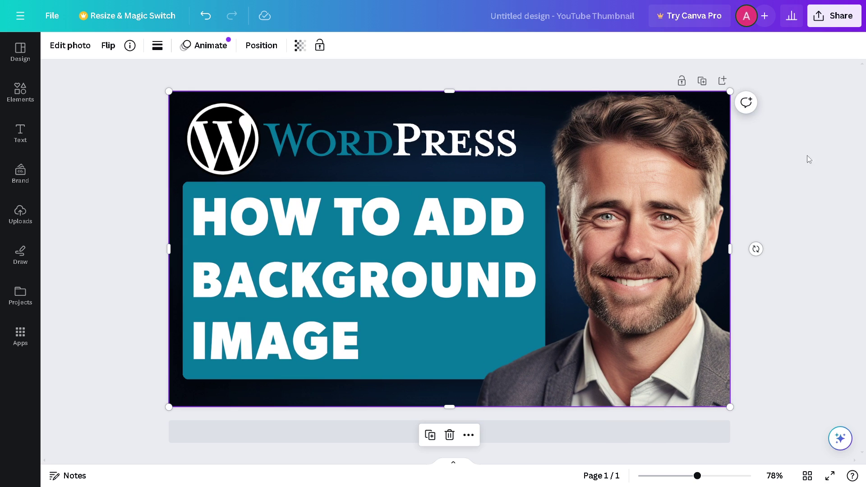
{"action": "left_click", "coordinate": [833, 16]}
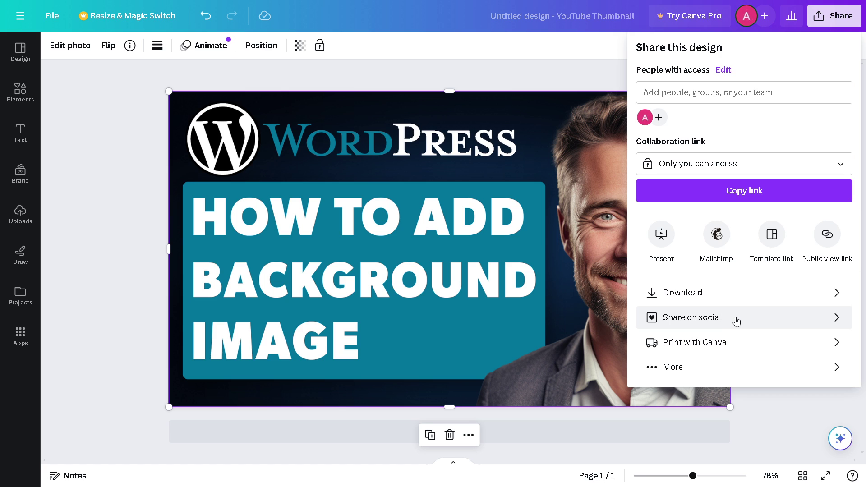
Set the collaboration link to Anyone with the link, with Can edit access
{"action": "left_click", "coordinate": [739, 165]}
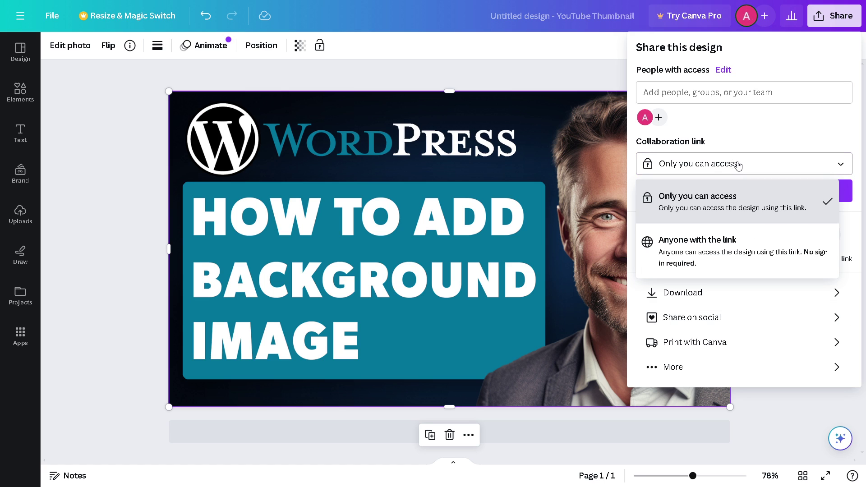
{"action": "left_click", "coordinate": [728, 256]}
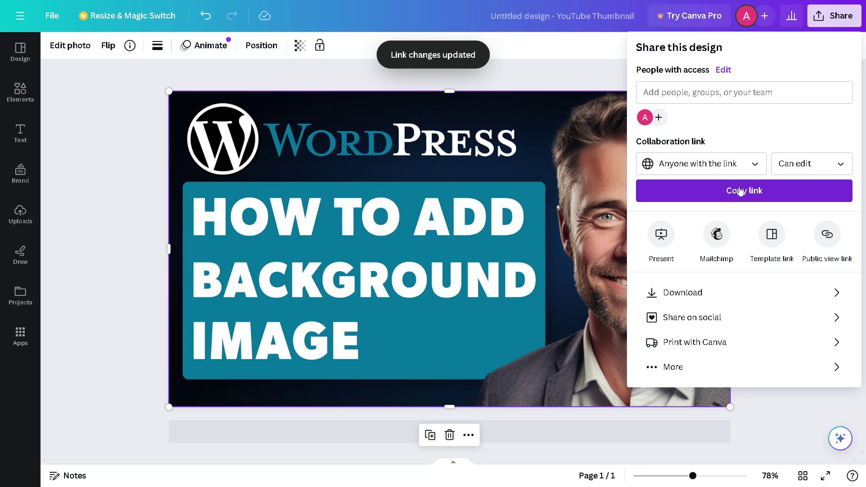
{"action": "left_click", "coordinate": [839, 164]}
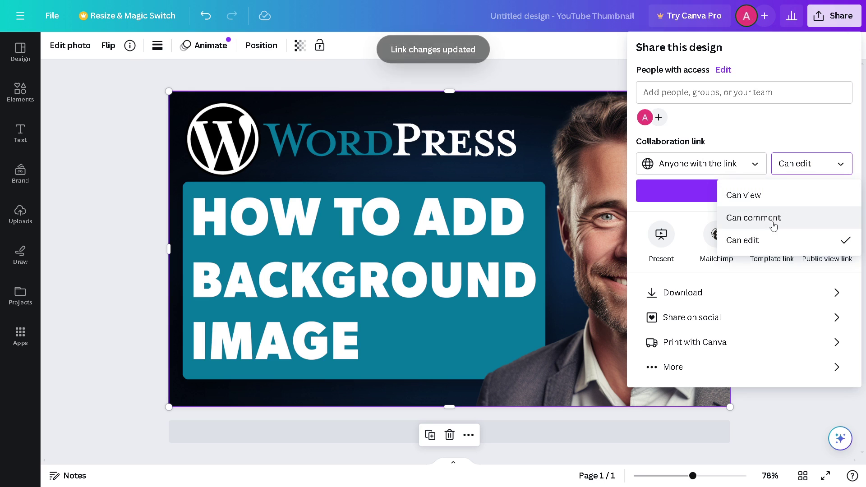
Browse the Share on social destinations, then return and bring up the PNG download settings
{"action": "left_click", "coordinate": [758, 317]}
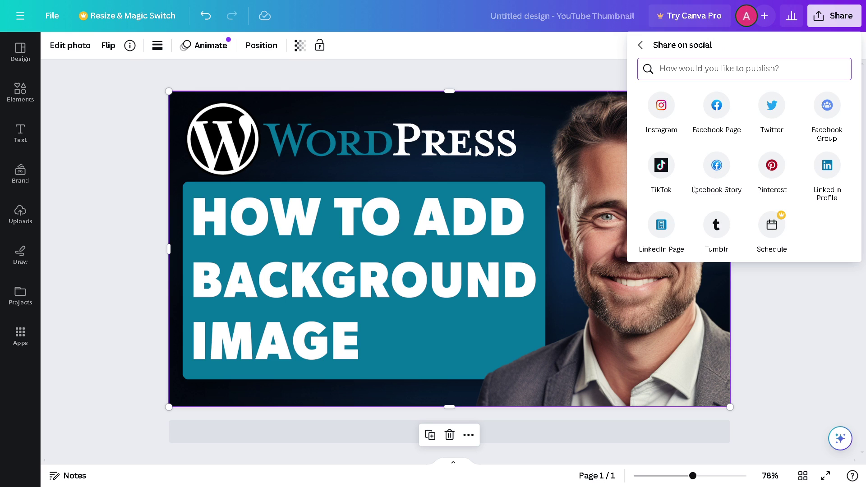
{"action": "left_click", "coordinate": [642, 46]}
{"action": "left_click", "coordinate": [743, 296]}
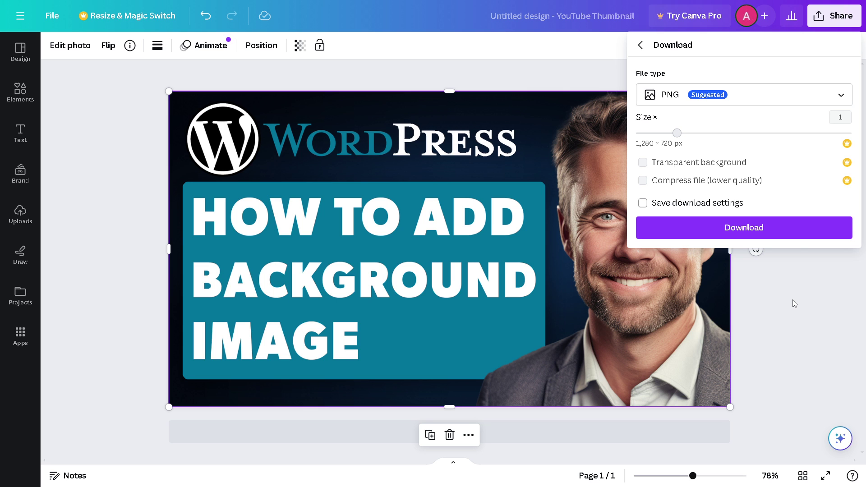
{"action": "left_click", "coordinate": [723, 164]}
{"action": "left_click", "coordinate": [712, 87]}
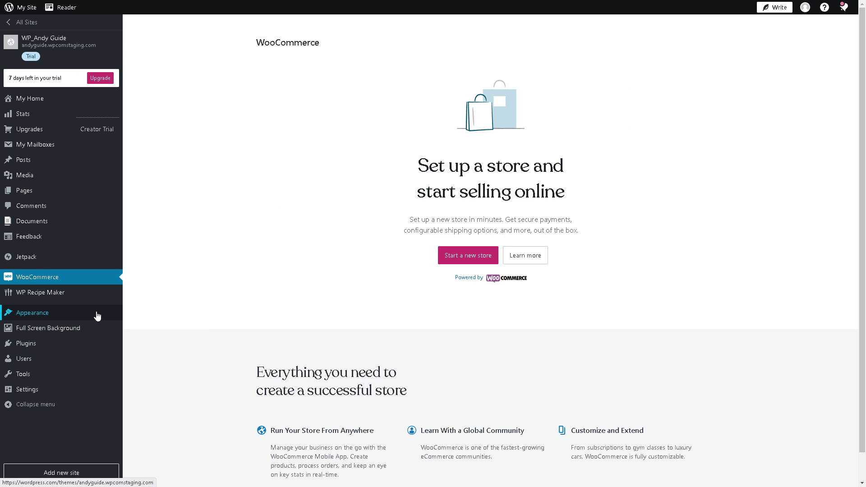
Go to Appearance > Themes in the WordPress.com dashboard sidebar
{"action": "left_click", "coordinate": [50, 315]}
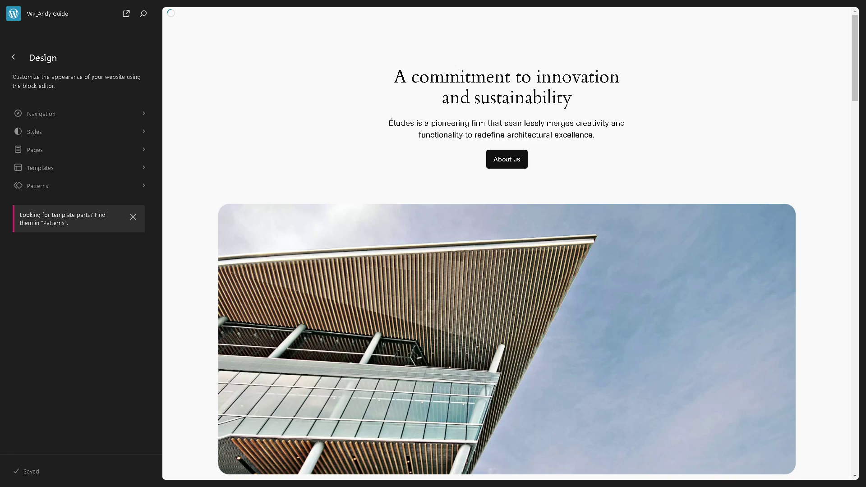
{"action": "scroll", "coordinate": [473, 264], "scroll_direction": "down", "scroll_amount": 3}
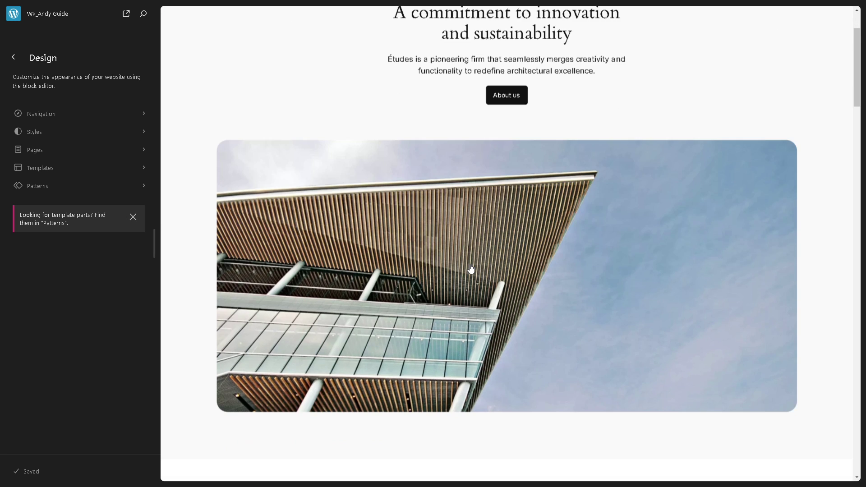
{"action": "scroll", "coordinate": [471, 268], "scroll_direction": "down", "scroll_amount": 3}
{"action": "scroll", "coordinate": [471, 267], "scroll_direction": "down", "scroll_amount": 3}
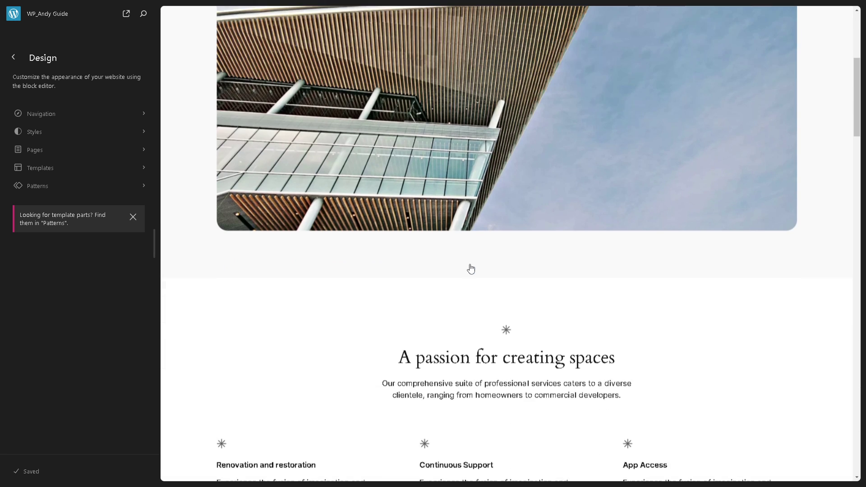
{"action": "scroll", "coordinate": [472, 269], "scroll_direction": "down", "scroll_amount": 3}
{"action": "scroll", "coordinate": [471, 269], "scroll_direction": "down", "scroll_amount": 2}
{"action": "scroll", "coordinate": [471, 269], "scroll_direction": "down", "scroll_amount": 3}
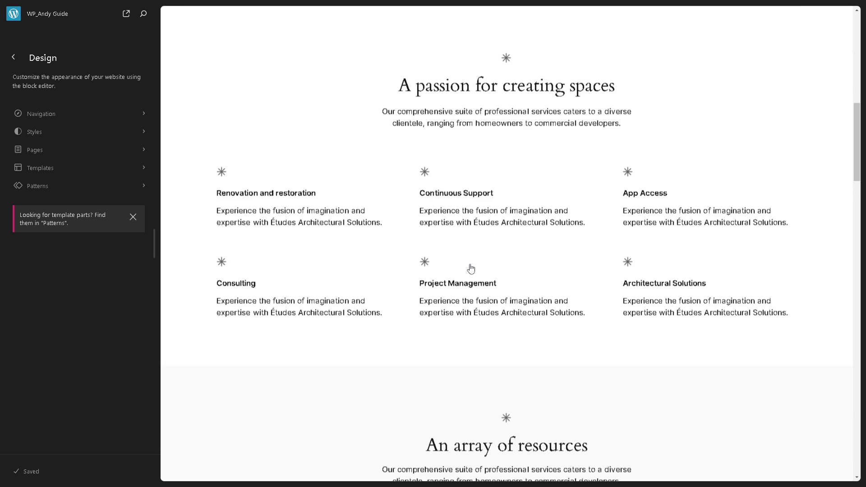
{"action": "scroll", "coordinate": [472, 268], "scroll_direction": "down", "scroll_amount": 3}
{"action": "scroll", "coordinate": [472, 269], "scroll_direction": "down", "scroll_amount": 3}
{"action": "scroll", "coordinate": [472, 268], "scroll_direction": "down", "scroll_amount": 3}
{"action": "scroll", "coordinate": [471, 269], "scroll_direction": "down", "scroll_amount": 3}
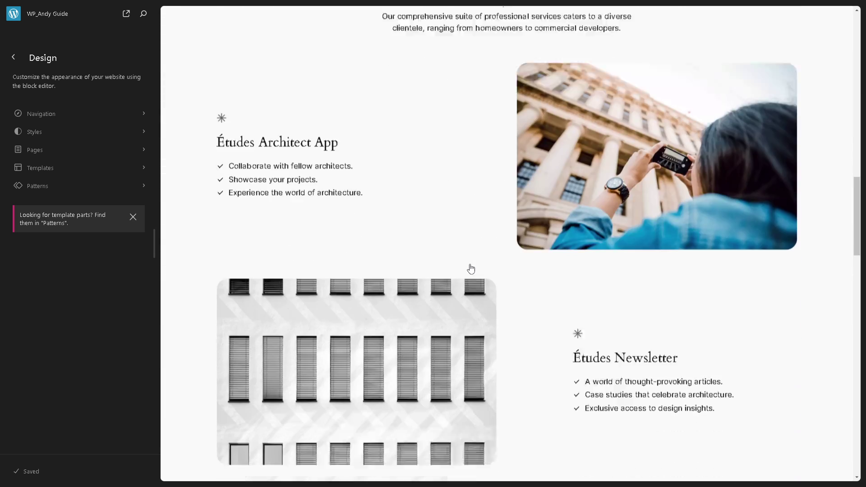